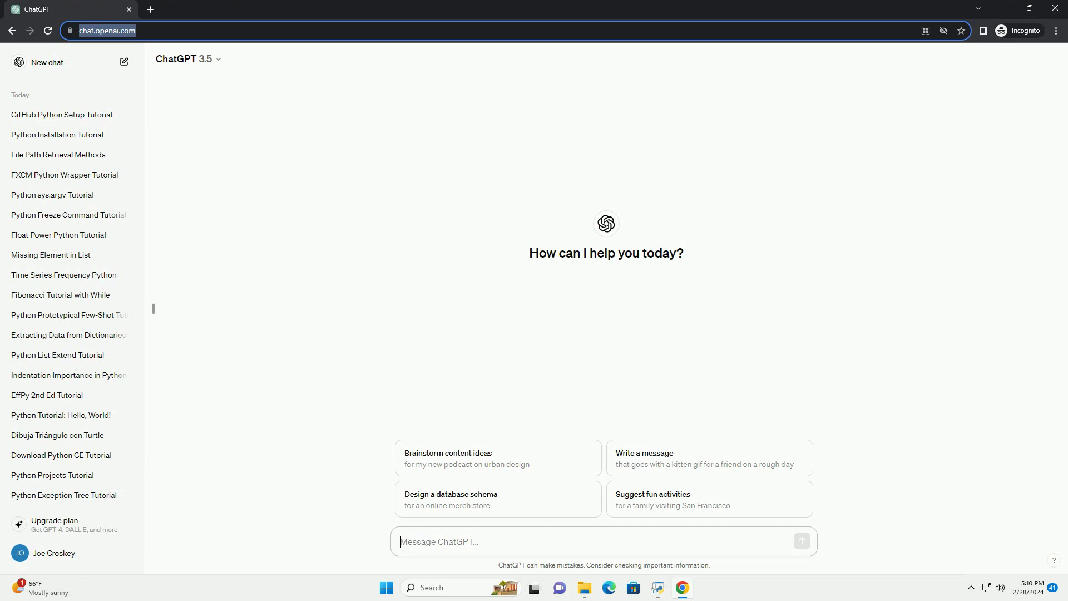
text(write an informative tutorial about google cloud python api with code example)
Send the Google Cloud Python API tutorial request and let ChatGPT generate the answer.
key(Return)
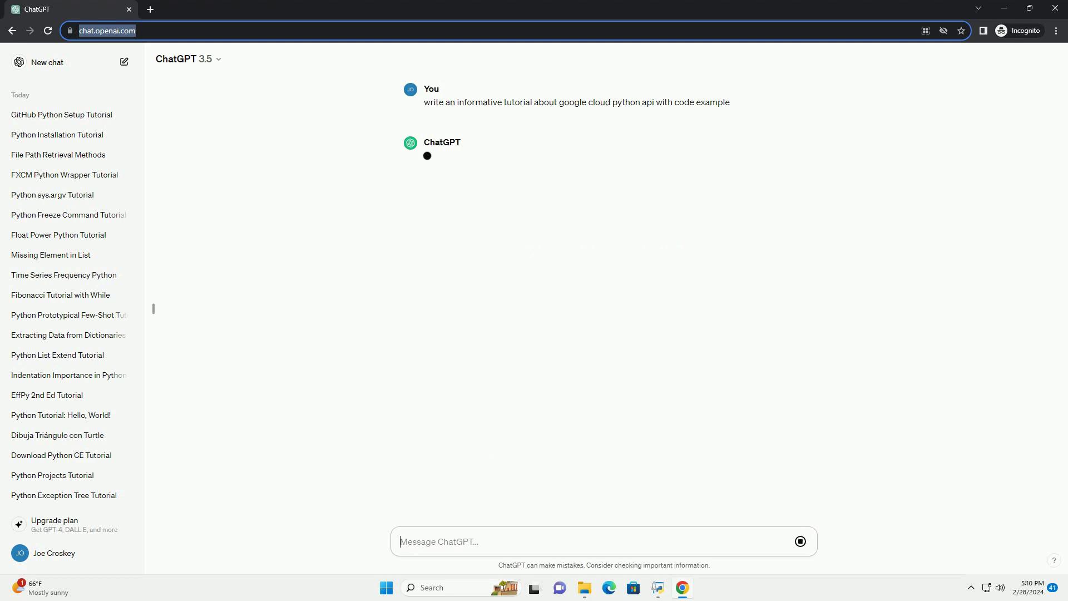